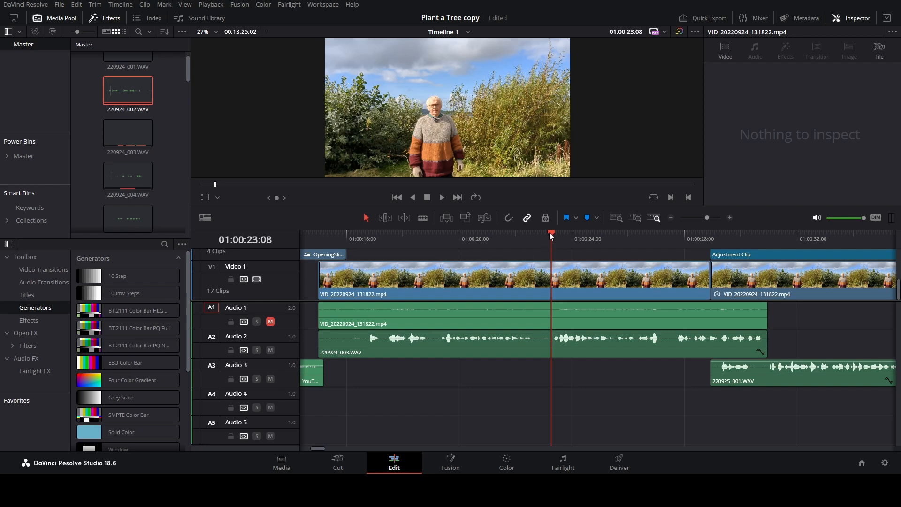
Mark the spoken phrase with an in point at 01:00:23:08 and an out point at 01:00:25:16, and play it in a loop.
key(i)
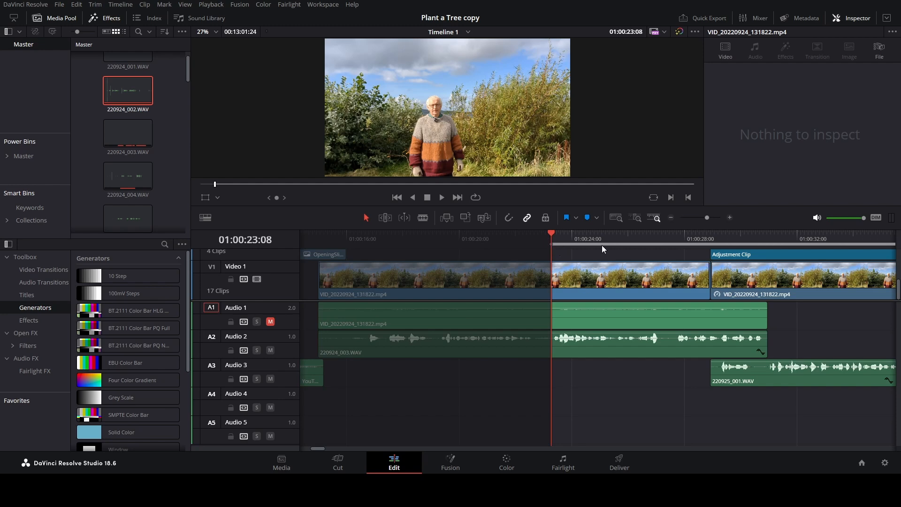
mouse_move(602, 235)
mouse_down()
mouse_move(570, 235)
mouse_move(615, 237)
mouse_up()
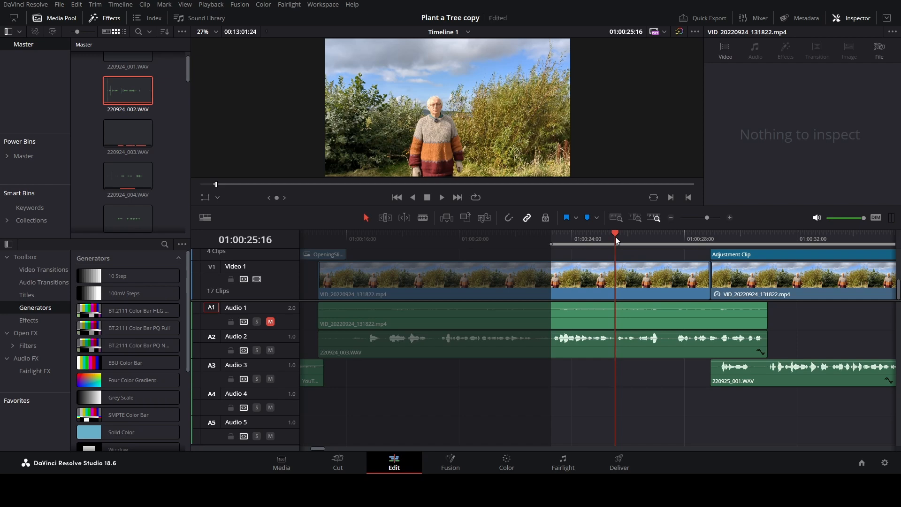
key(o)
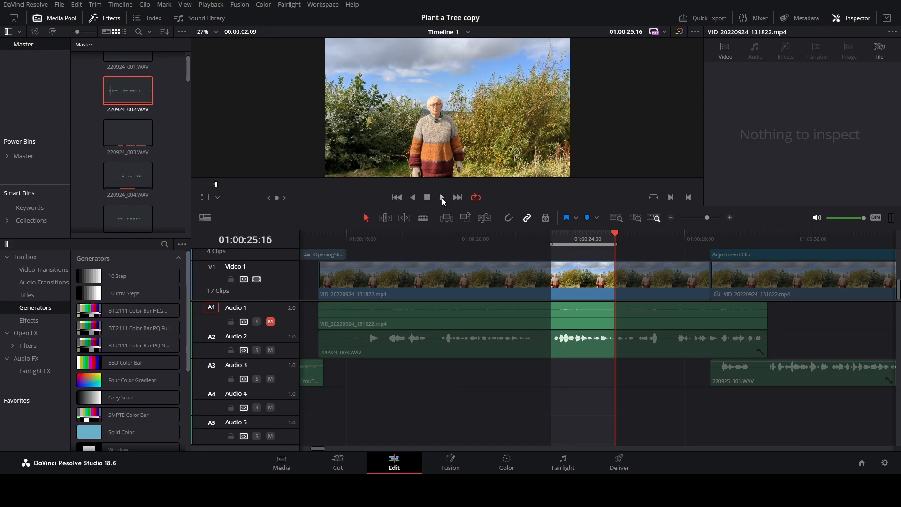
click(427, 197)
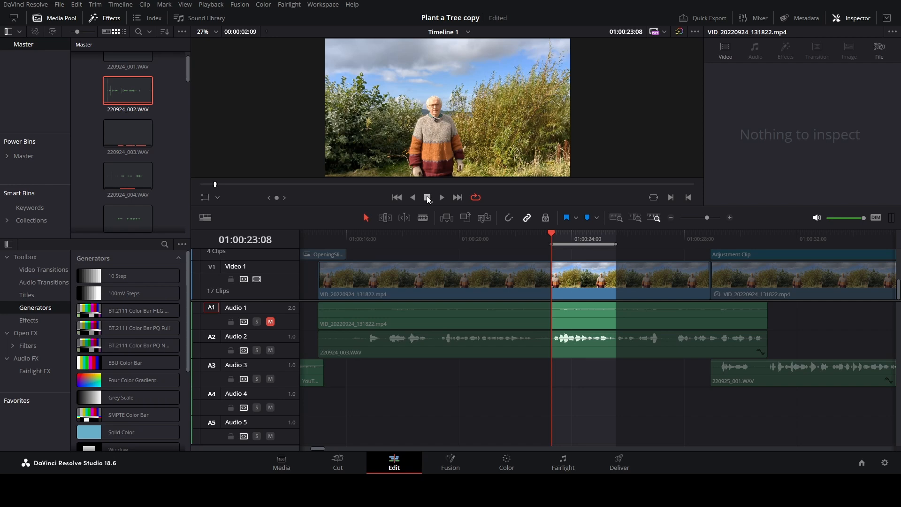
key(space)
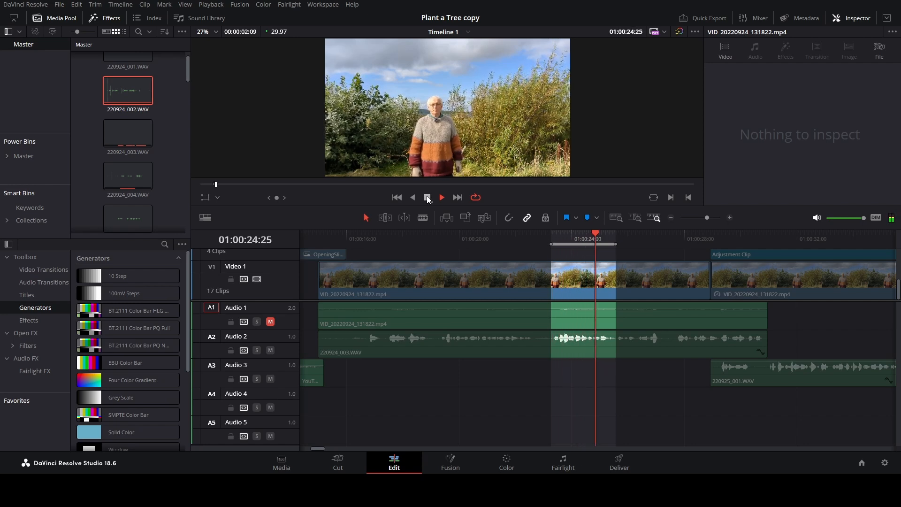
click(427, 198)
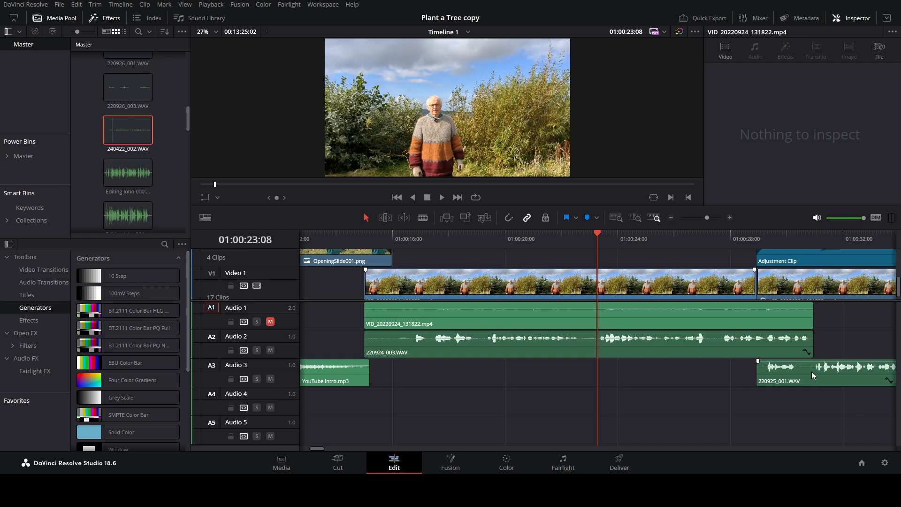
Paste the replacement clip 220926_003.WAV on Audio 4 at 01:00:23:08 and nudge it slightly earlier to match the Audio 2 waveform.
key(ctrl+v)
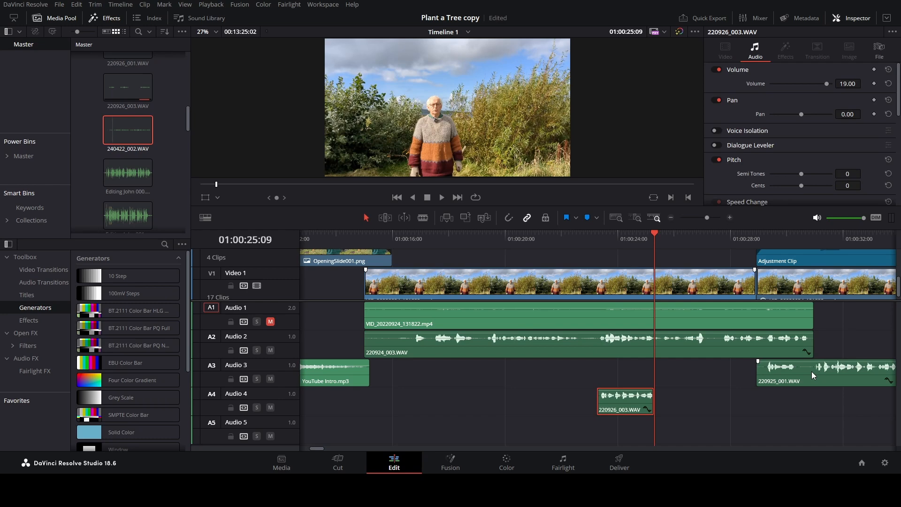
click(730, 218)
click(730, 218)
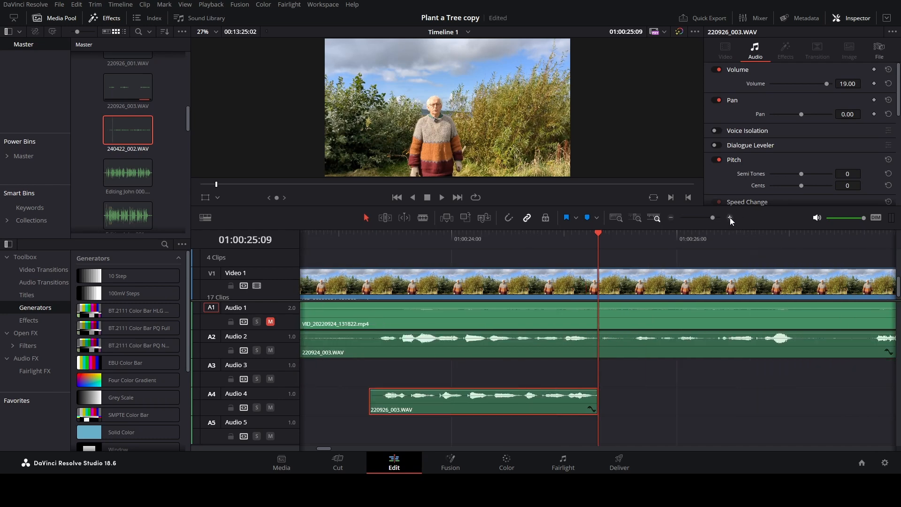
click(468, 238)
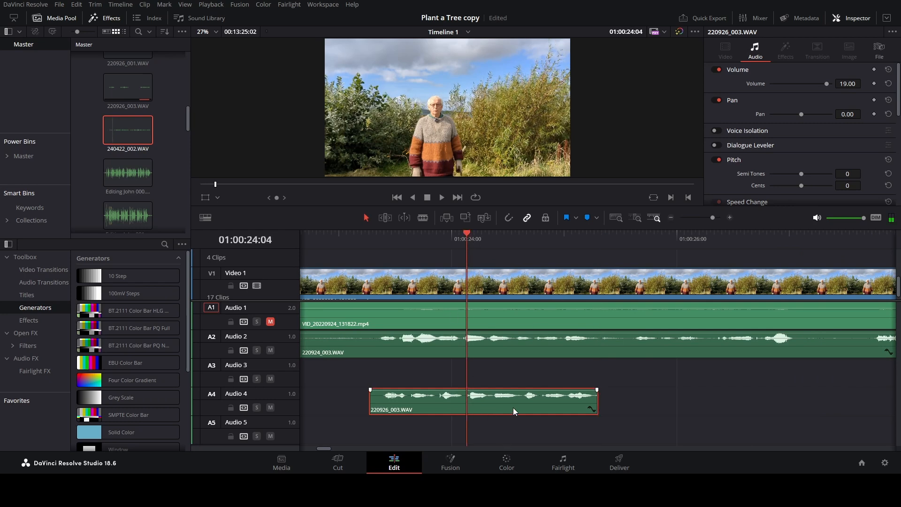
drag(511, 409, 507, 410)
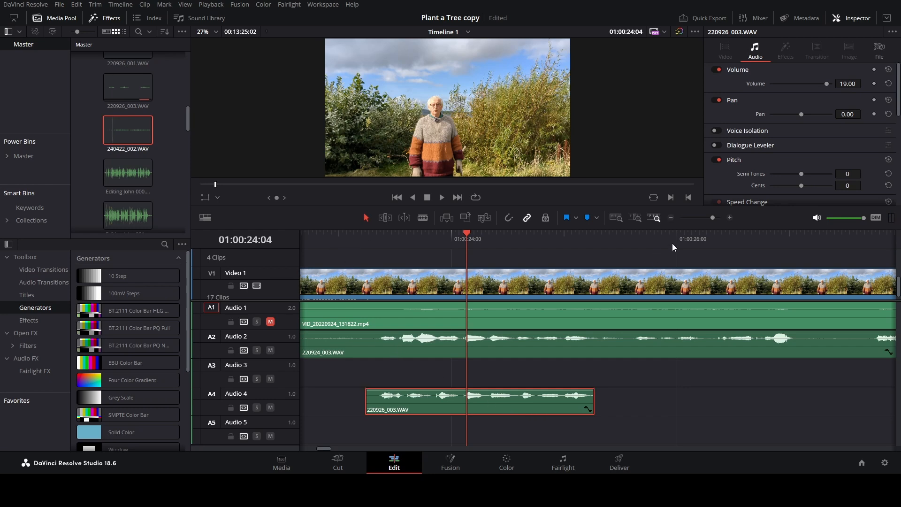
Play the timeline from just before the replacement clip to check its sync with the Audio 2 recording.
click(672, 218)
click(536, 236)
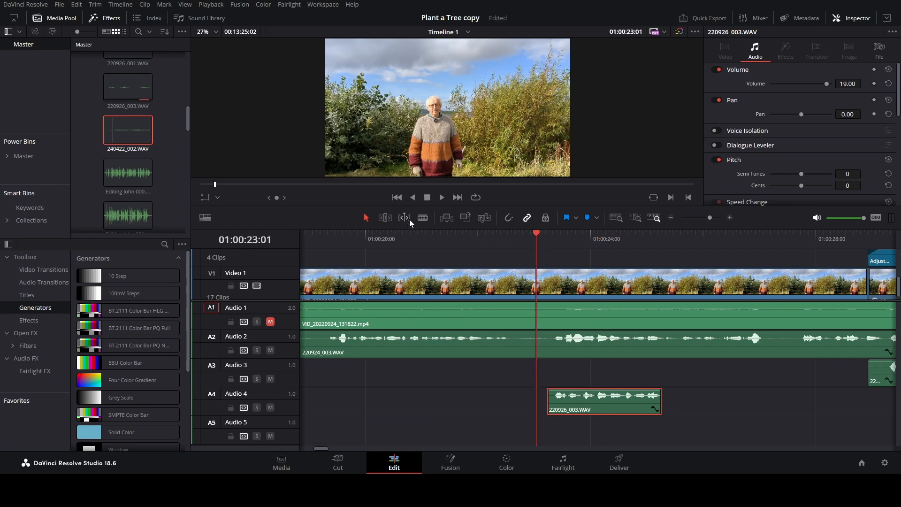
click(442, 197)
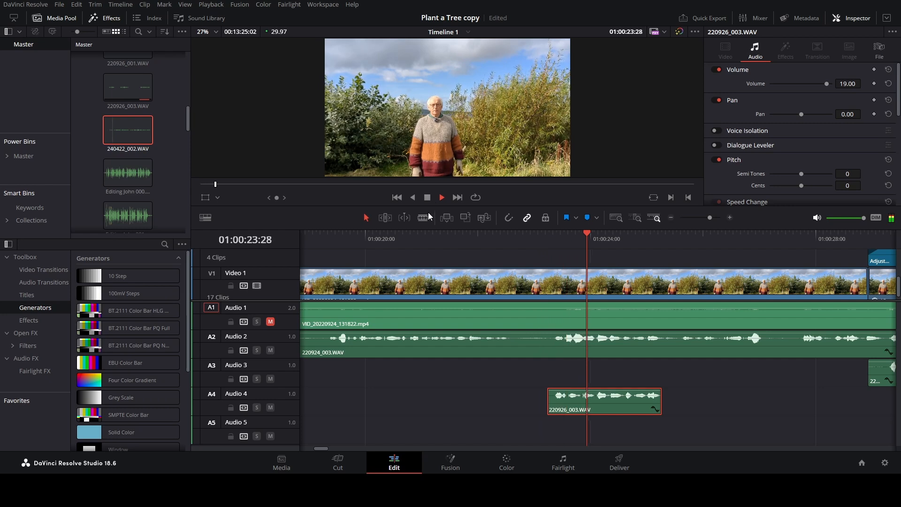
click(427, 197)
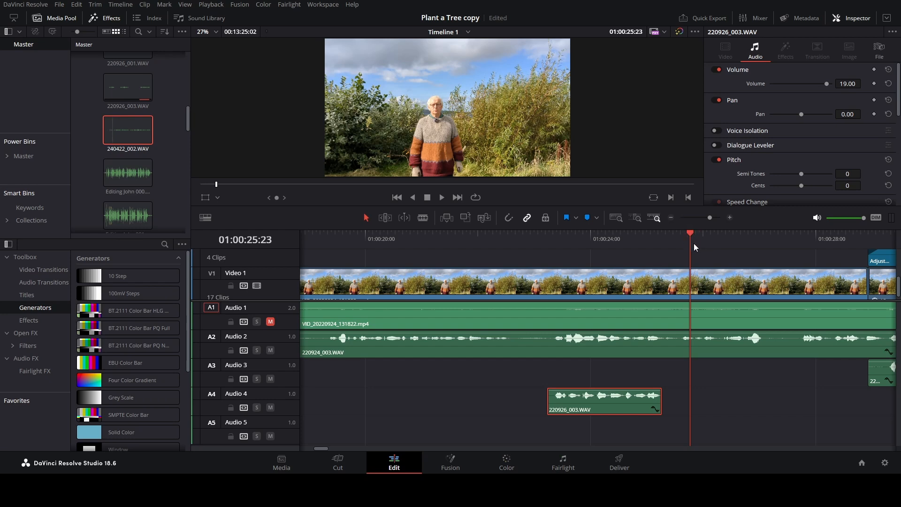
Add paired volume keyframes one frame apart to 220924_003.WAV on Audio 2, around 01:00:25:08 and 01:00:23:07, bracketing the replacement clip.
drag(690, 240, 663, 242)
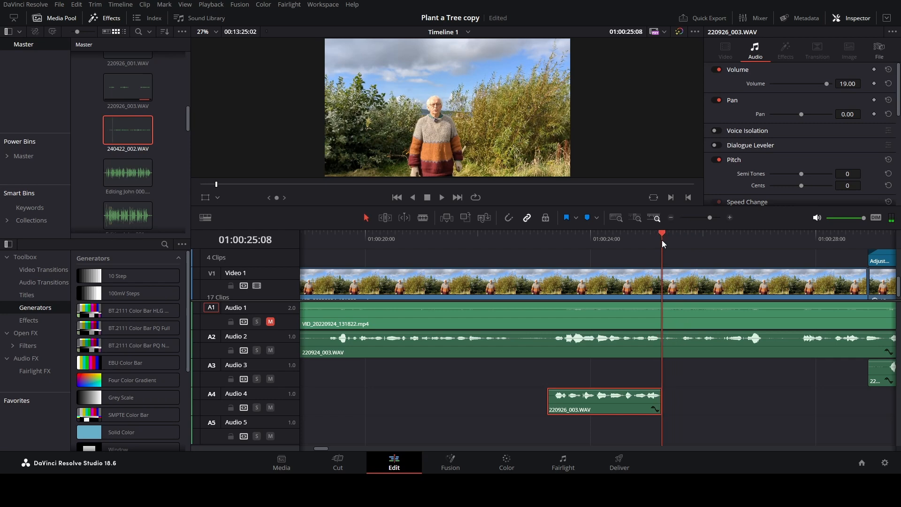
click(700, 348)
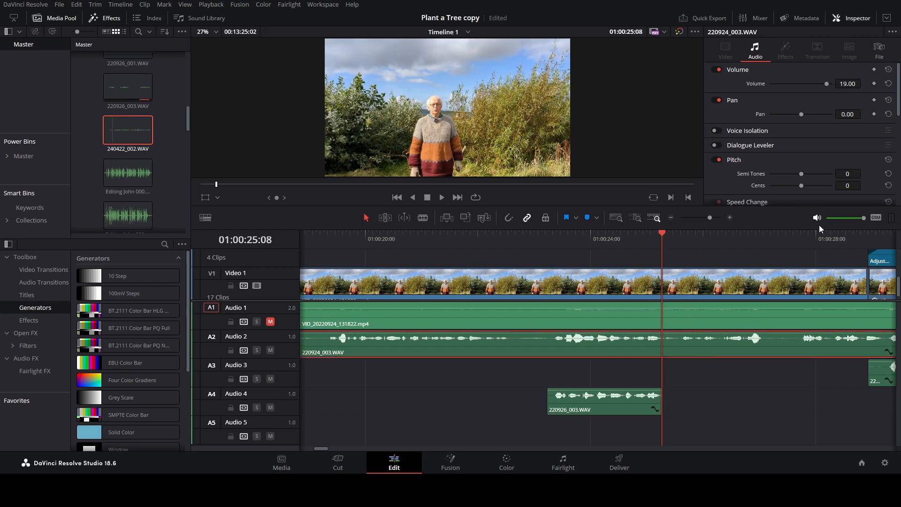
click(875, 83)
key(Right)
drag(542, 241, 548, 240)
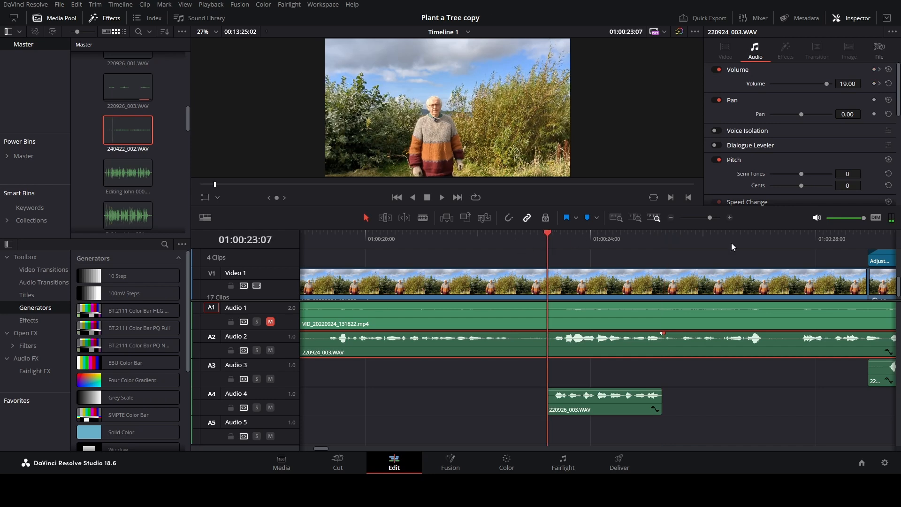
click(874, 83)
key(Left)
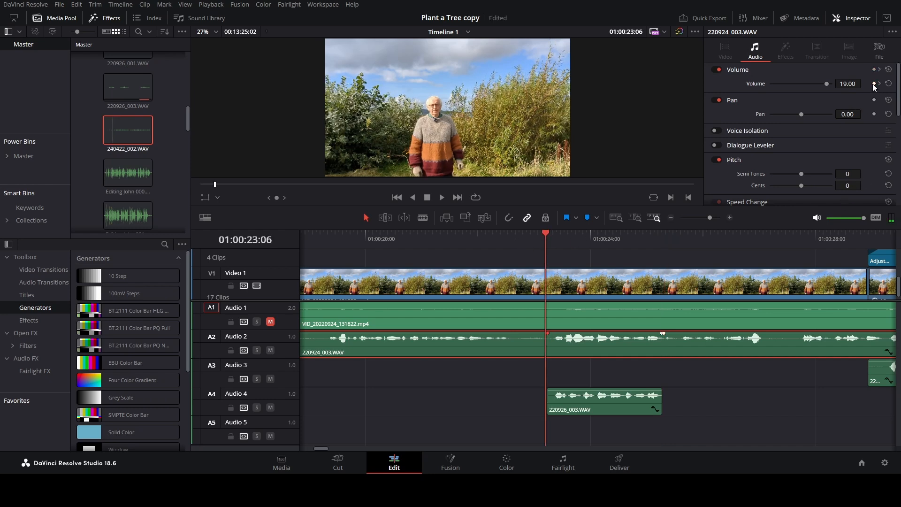
Set the volume of 220924_003.WAV to -100 at the two inner keyframes, 01:00:23:07 and 01:00:25:08, silencing the original phrase.
key(Right)
drag(826, 84, 753, 89)
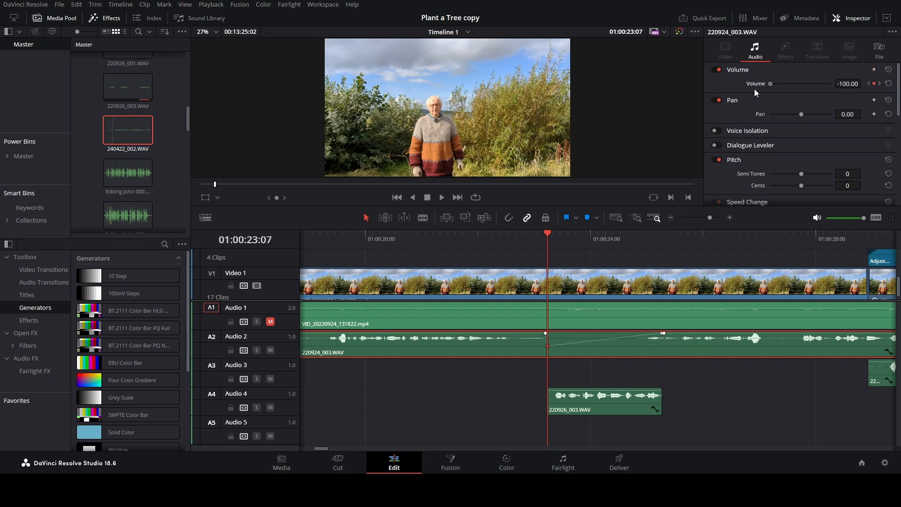
click(879, 84)
drag(826, 84, 739, 88)
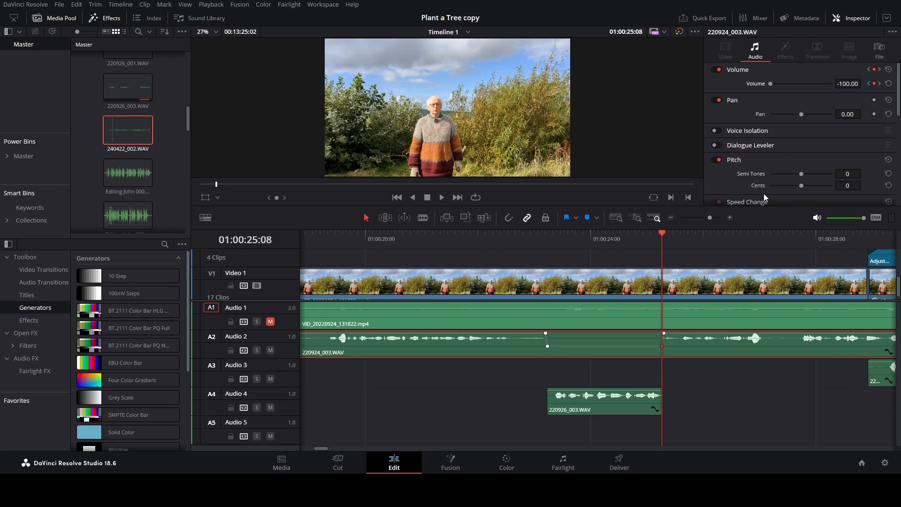
Play the timeline through the replaced phrase to hear the transitions into and out of the silenced section.
click(395, 235)
click(442, 198)
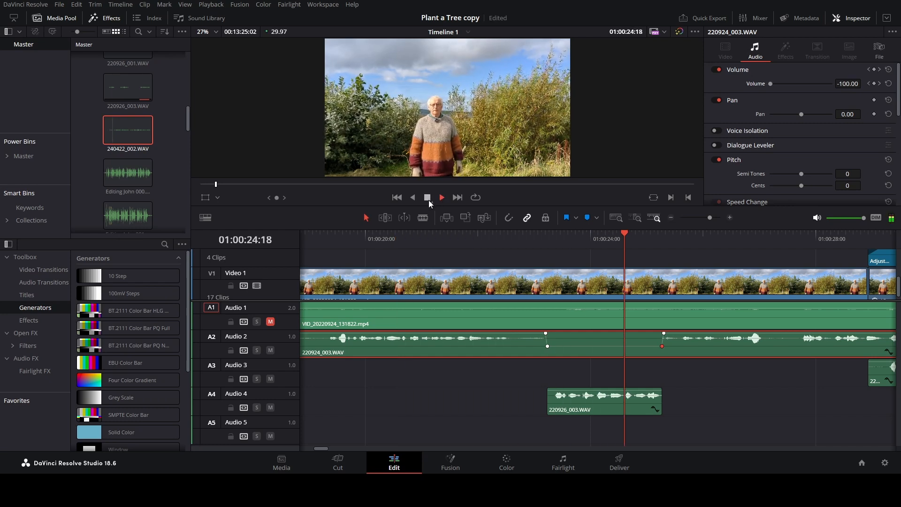
click(427, 197)
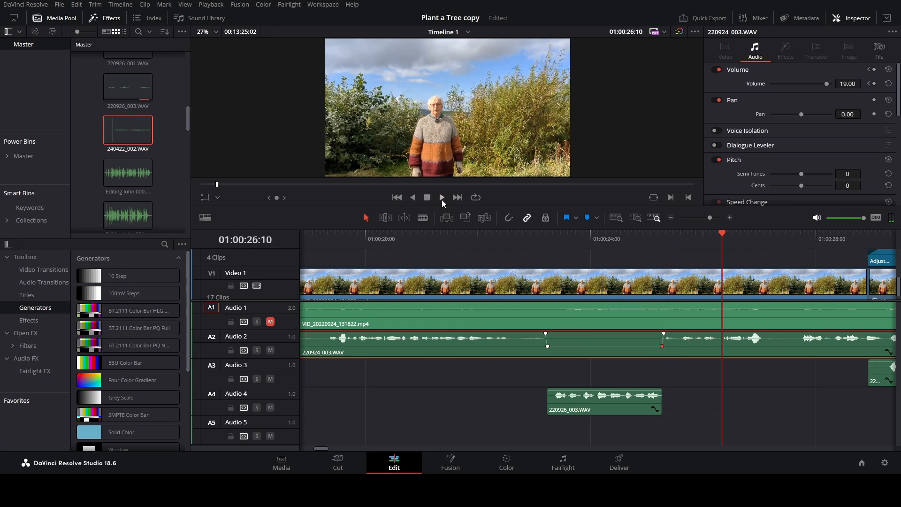
Split off the quiet opening of 220924_003.WAV on Audio 2 at 01:00:16:06, duplicate it onto Audio 5 and remove the duplicate from the timeline.
click(671, 218)
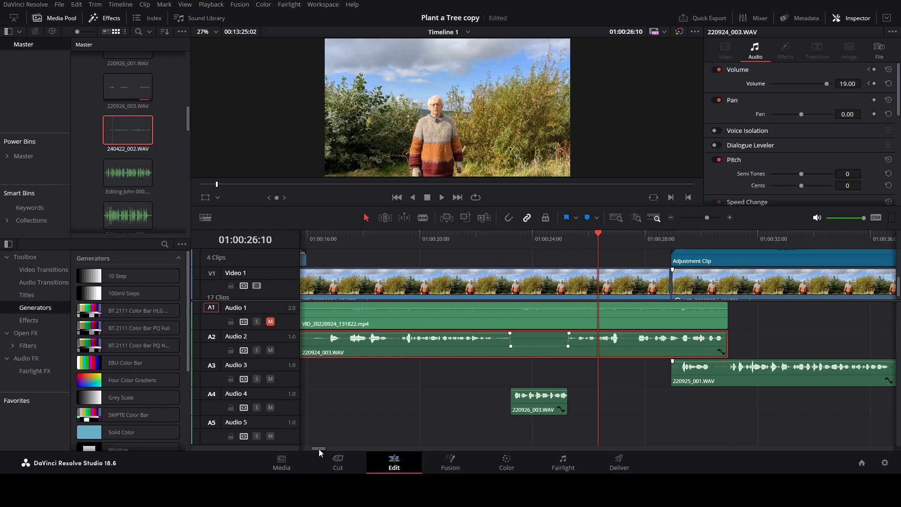
drag(319, 449, 317, 449)
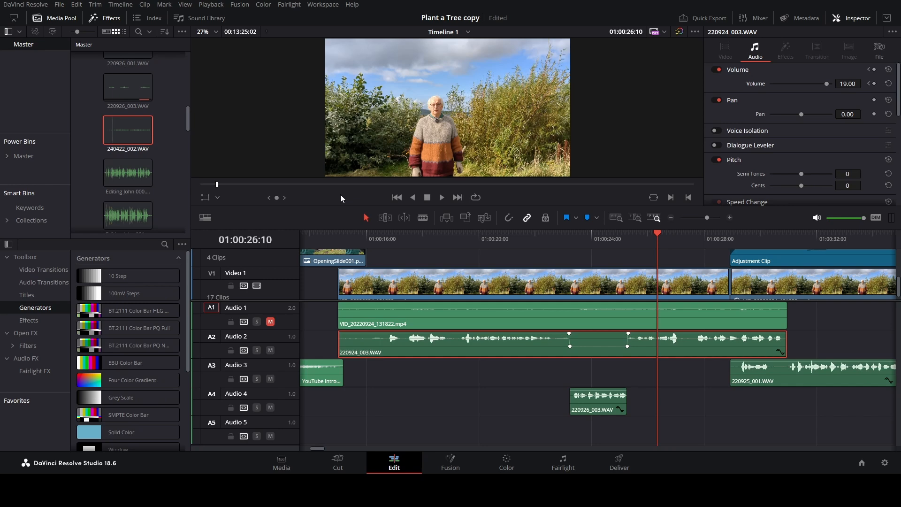
click(343, 236)
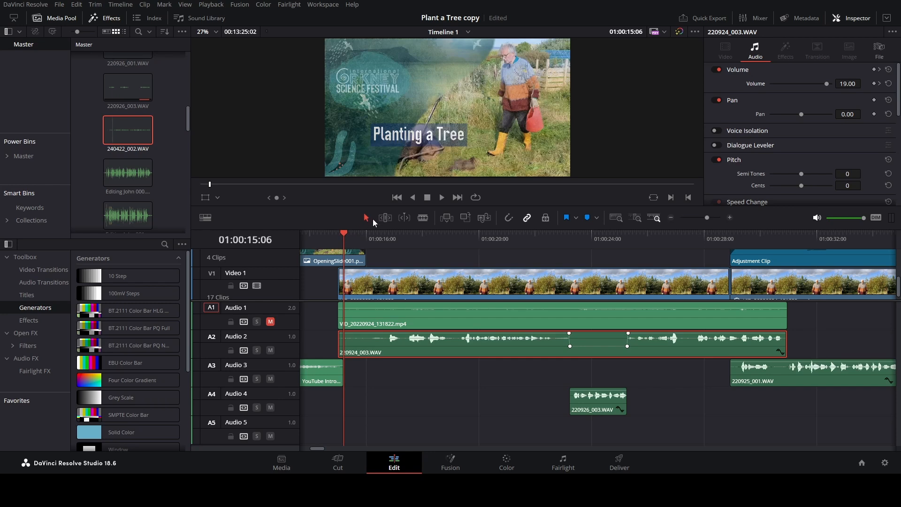
click(443, 198)
click(425, 199)
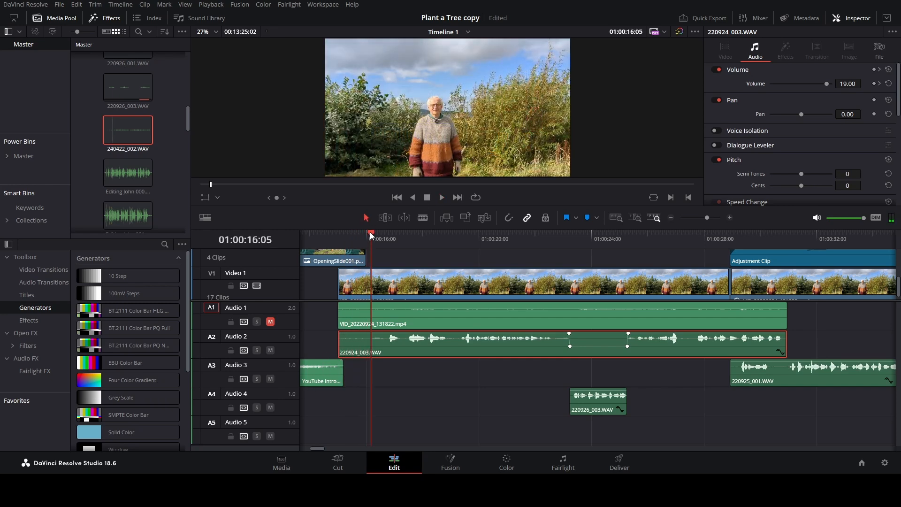
drag(370, 233, 373, 233)
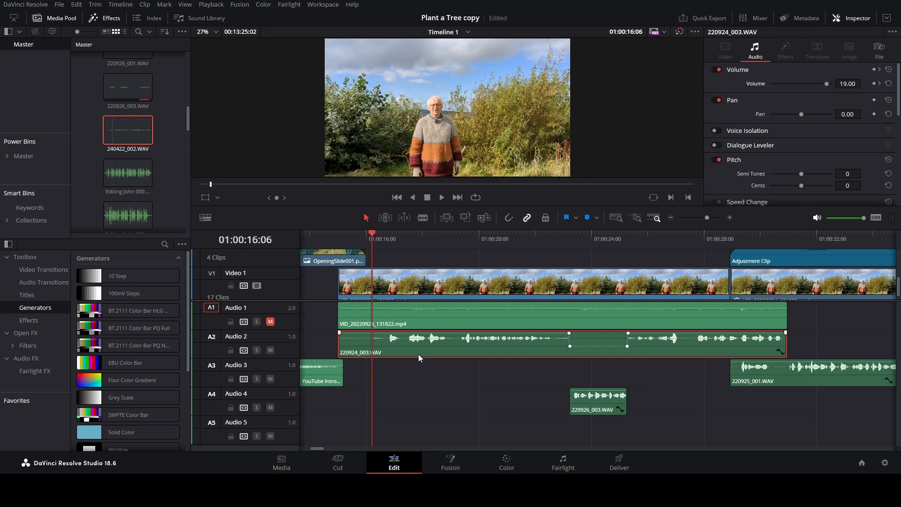
key(ctrl+b)
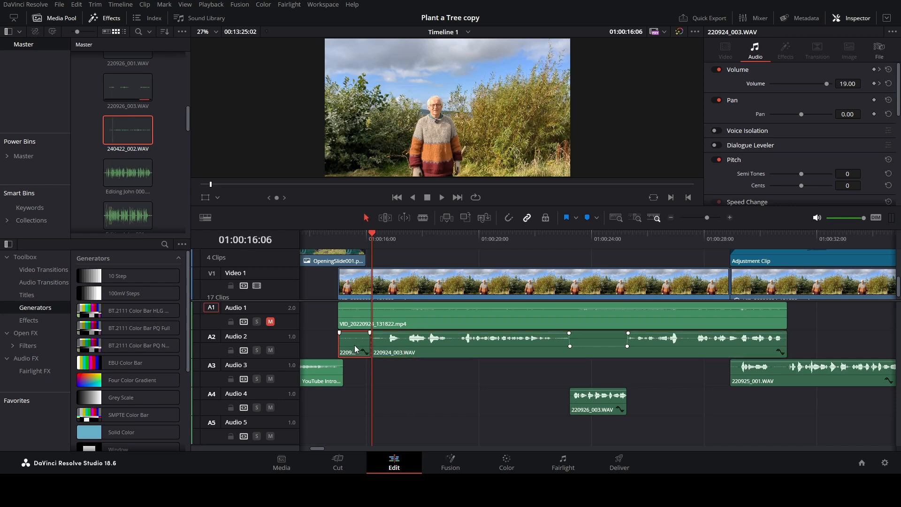
drag(353, 340, 351, 424)
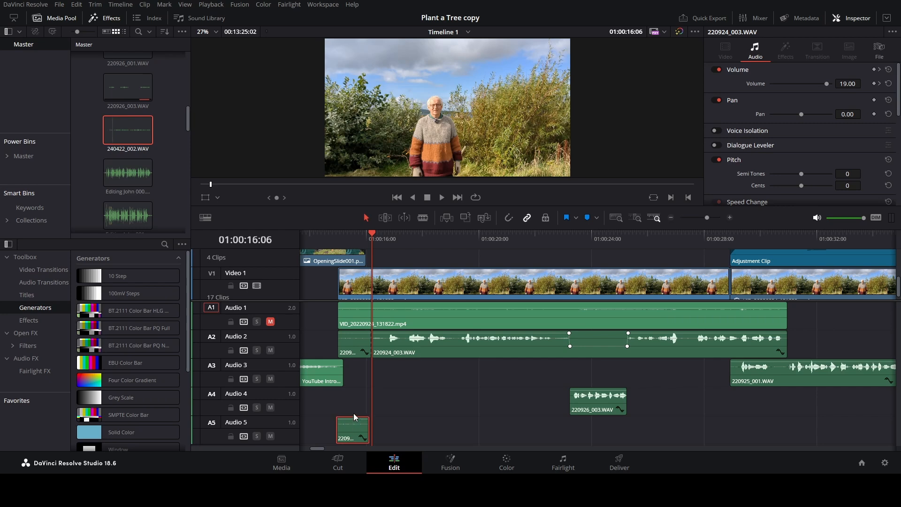
key(Delete)
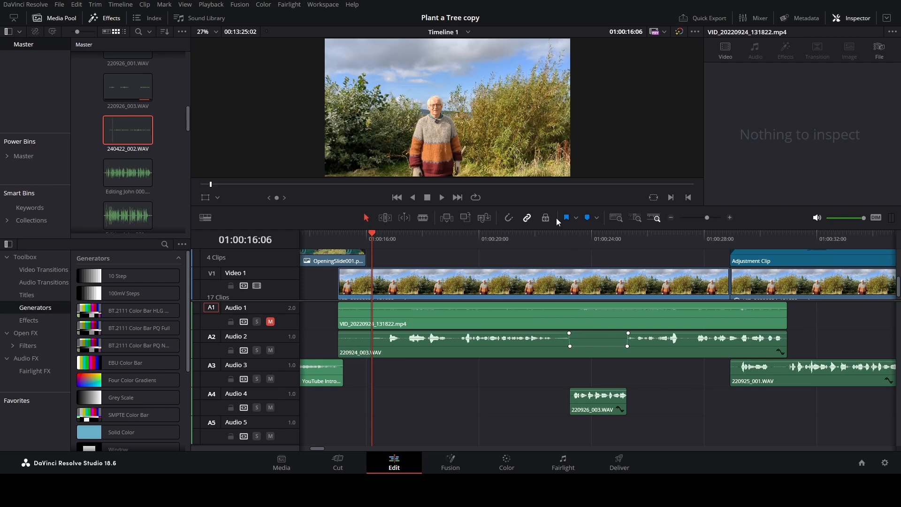
Paste the quiet background piece twice, end to end, on Audio 5 beneath 220926_003.WAV, aligned to that clip's start.
click(565, 240)
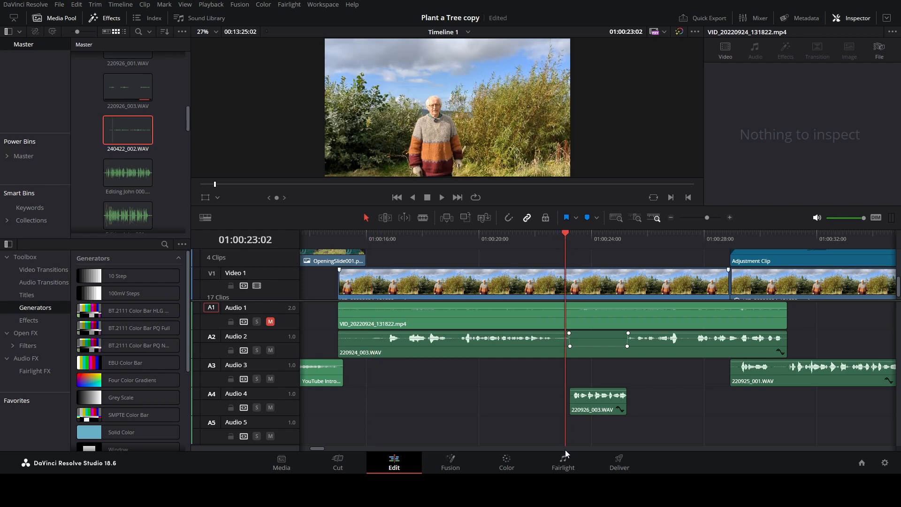
key(ctrl+v)
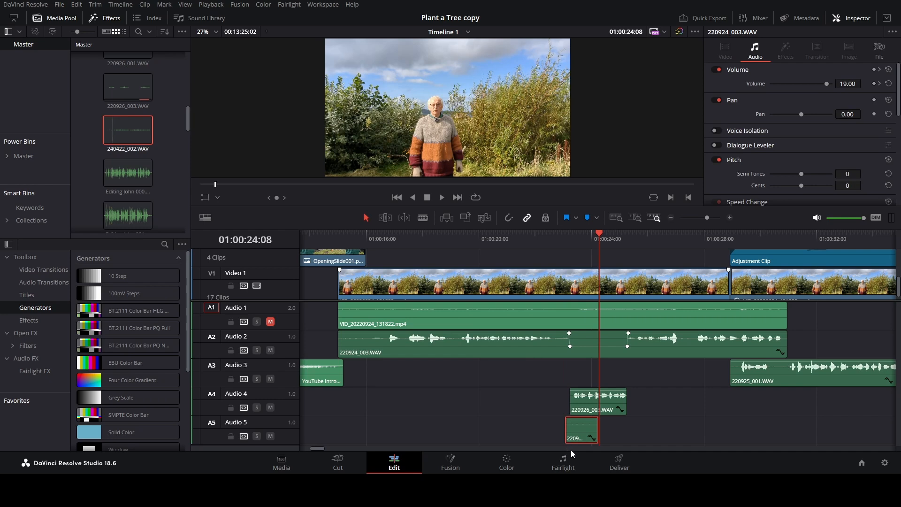
drag(578, 430, 582, 432)
click(603, 235)
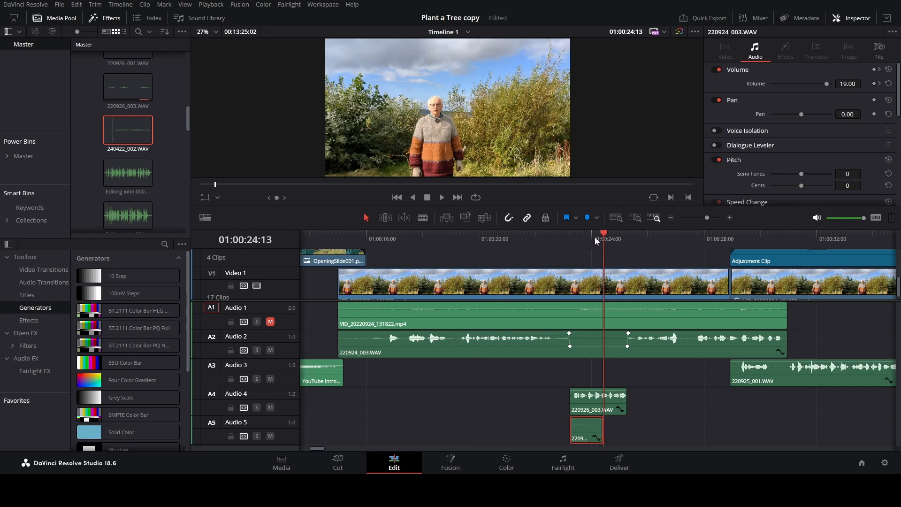
key(ctrl+v)
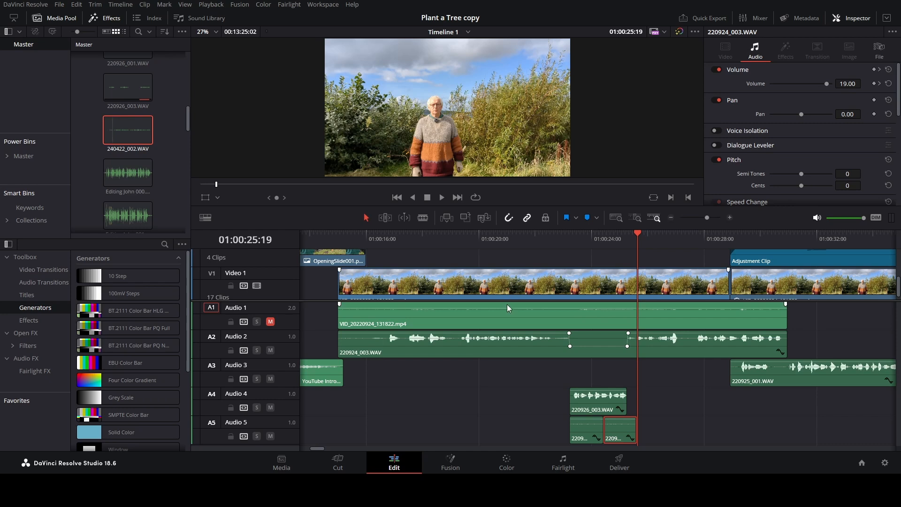
Play the section around the replaced phrase to check the dialogue with the background sound beneath it.
click(502, 239)
click(441, 197)
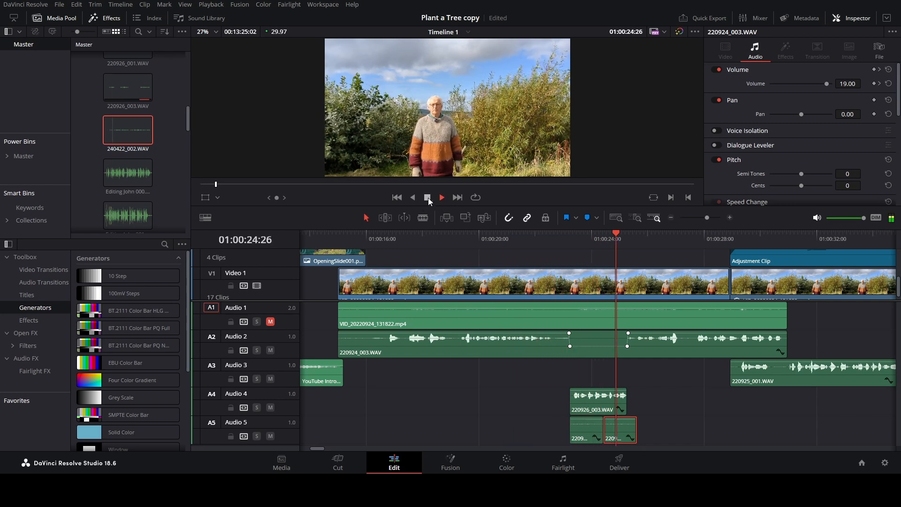
click(428, 198)
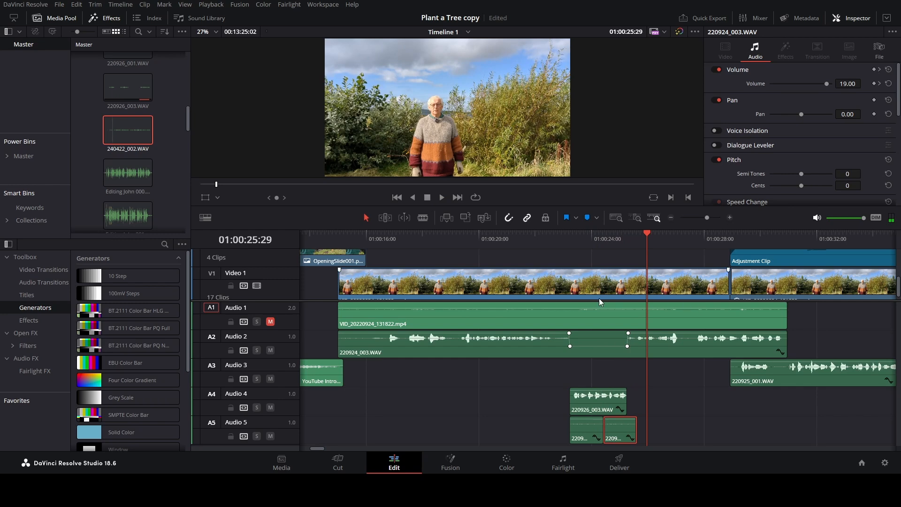
Play the timeline from 01:00:22:06 into the start of the replaced phrase to check the transition.
click(517, 237)
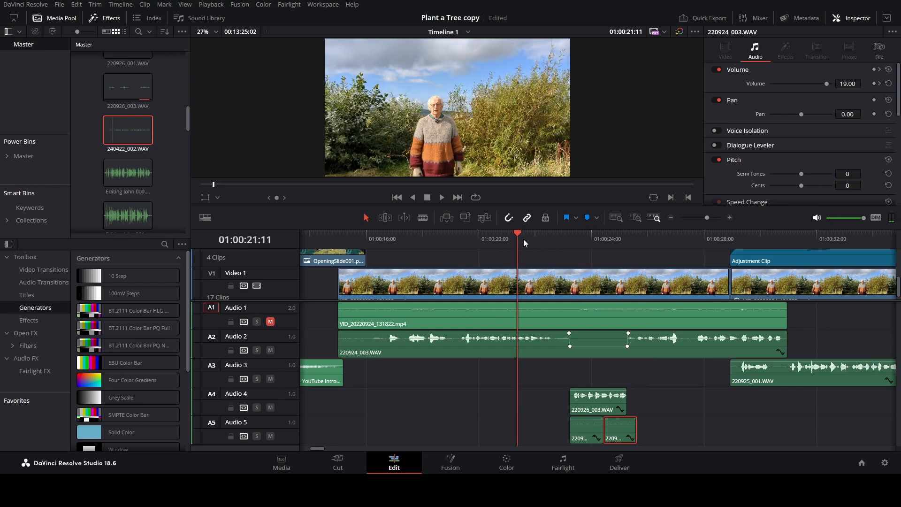
click(541, 236)
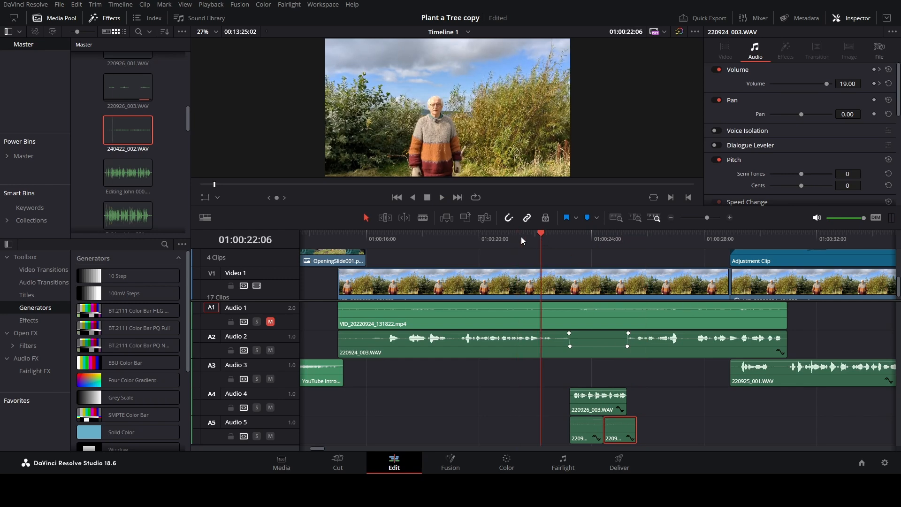
click(443, 198)
click(427, 198)
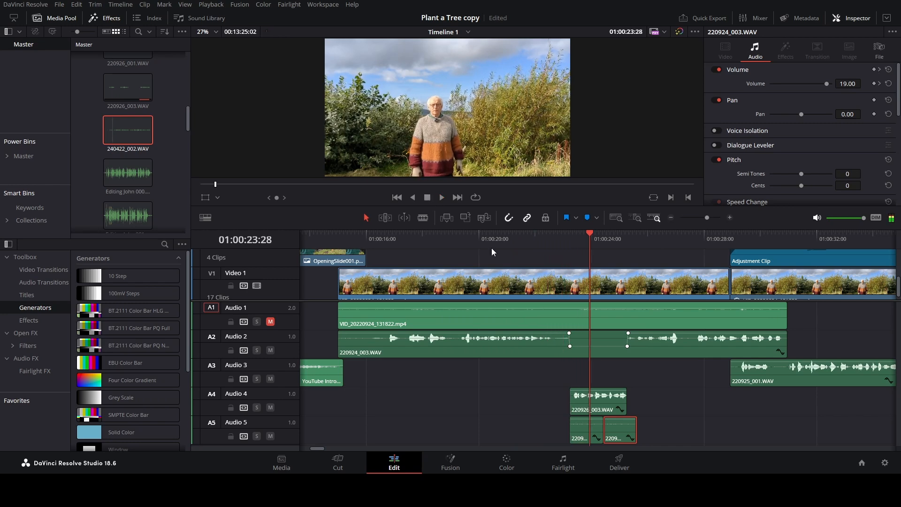
Move both background sound pieces on Audio 5 slightly earlier, end to end, with the first one starting at 01:00:23:04, ahead of 220926_003.WAV.
click(729, 218)
click(729, 217)
click(730, 216)
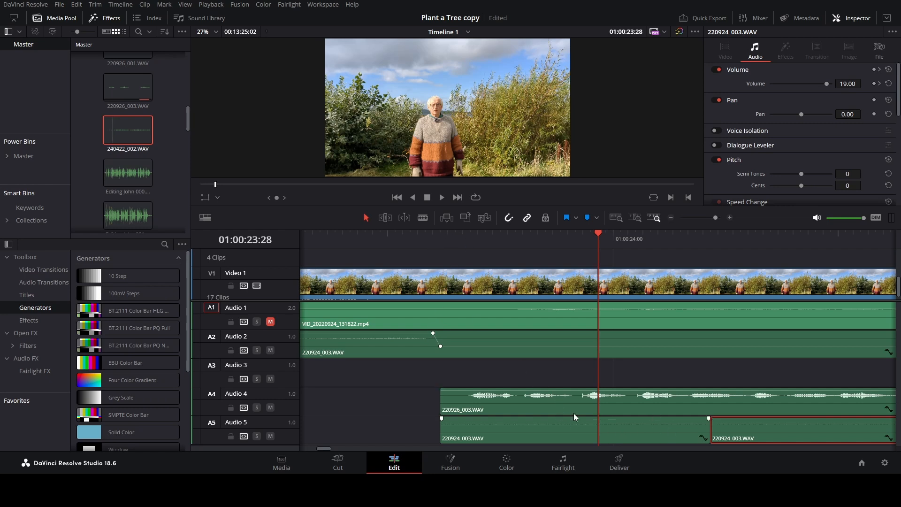
click(435, 235)
click(418, 238)
drag(642, 432, 627, 430)
drag(738, 430, 714, 429)
Play the timeline twice from about 01:00:21:11 through the replaced phrase to check the transitions with the shifted background sound.
click(671, 218)
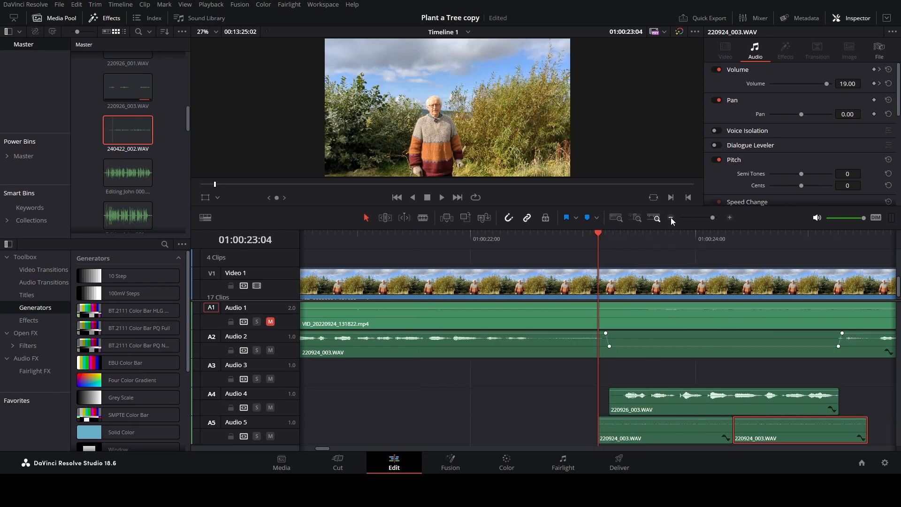
click(671, 218)
click(499, 238)
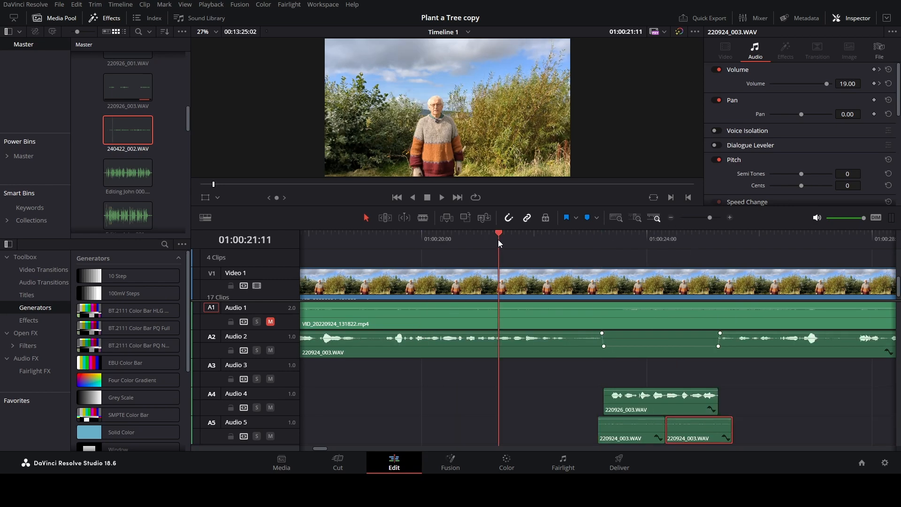
click(442, 197)
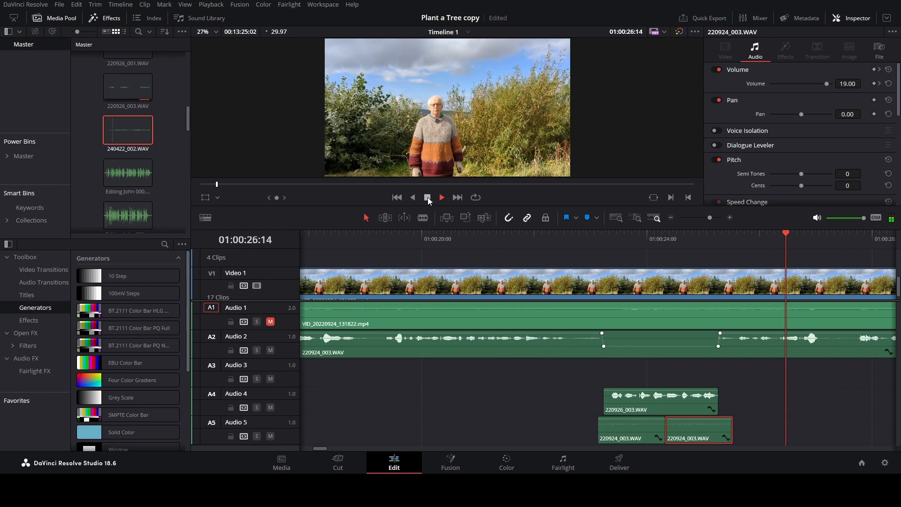
click(427, 197)
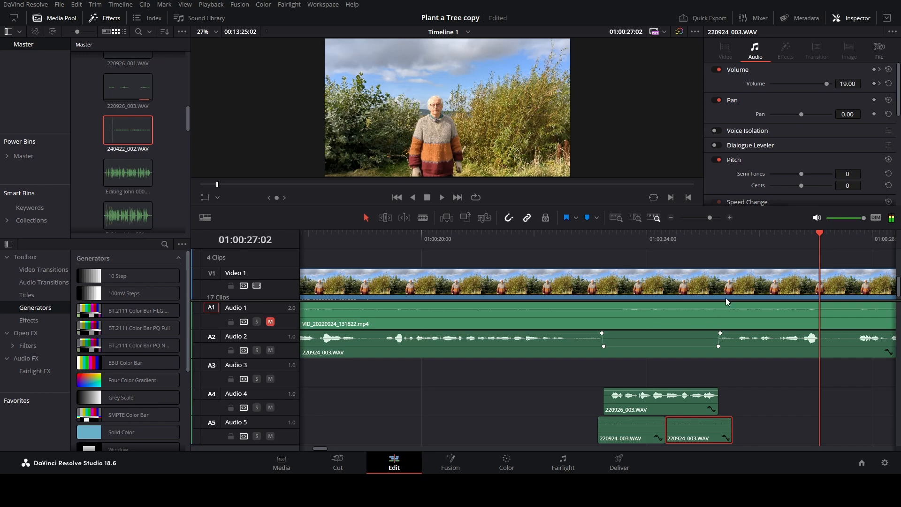
click(671, 218)
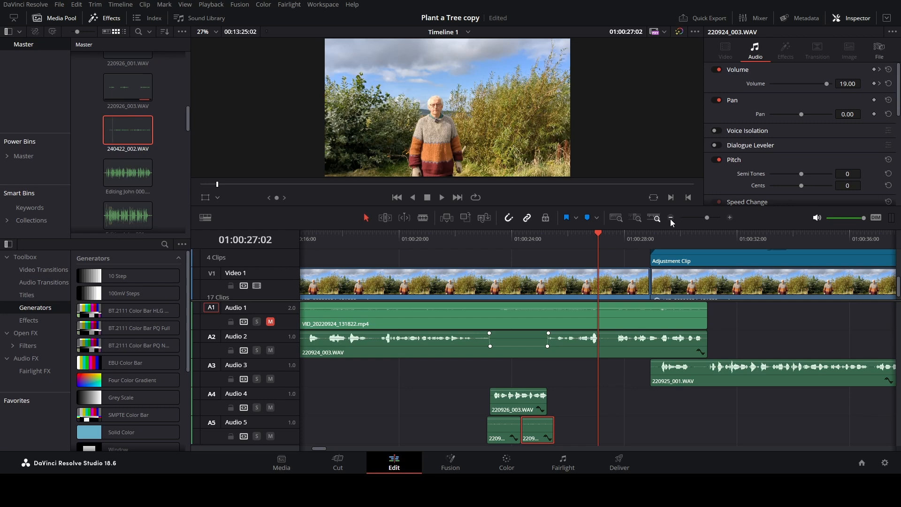
click(441, 238)
click(442, 198)
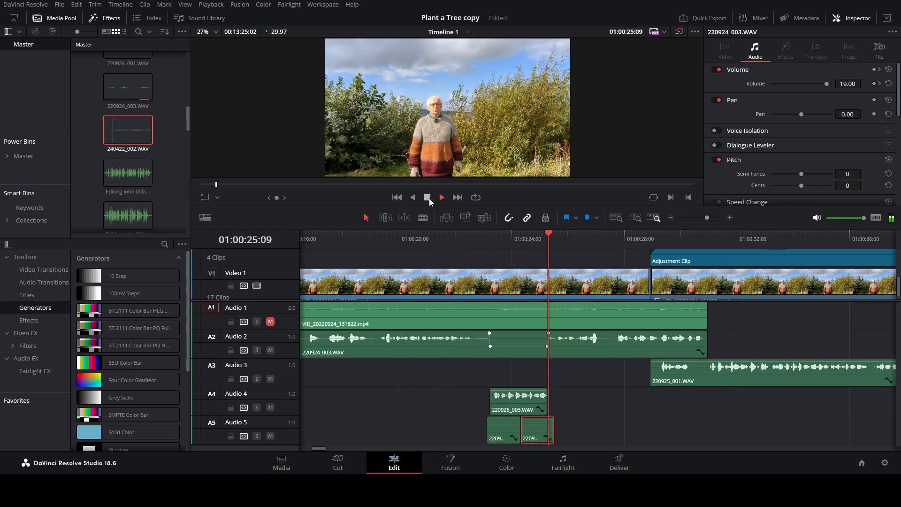
click(427, 197)
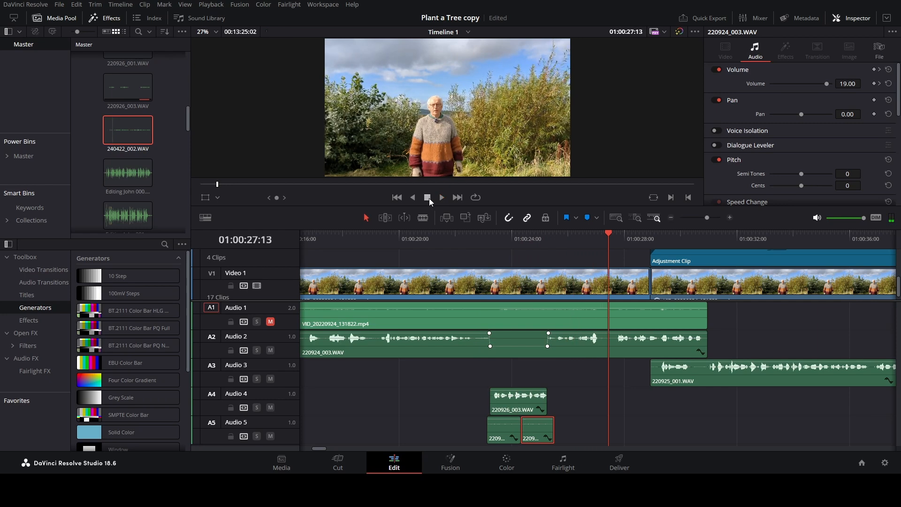